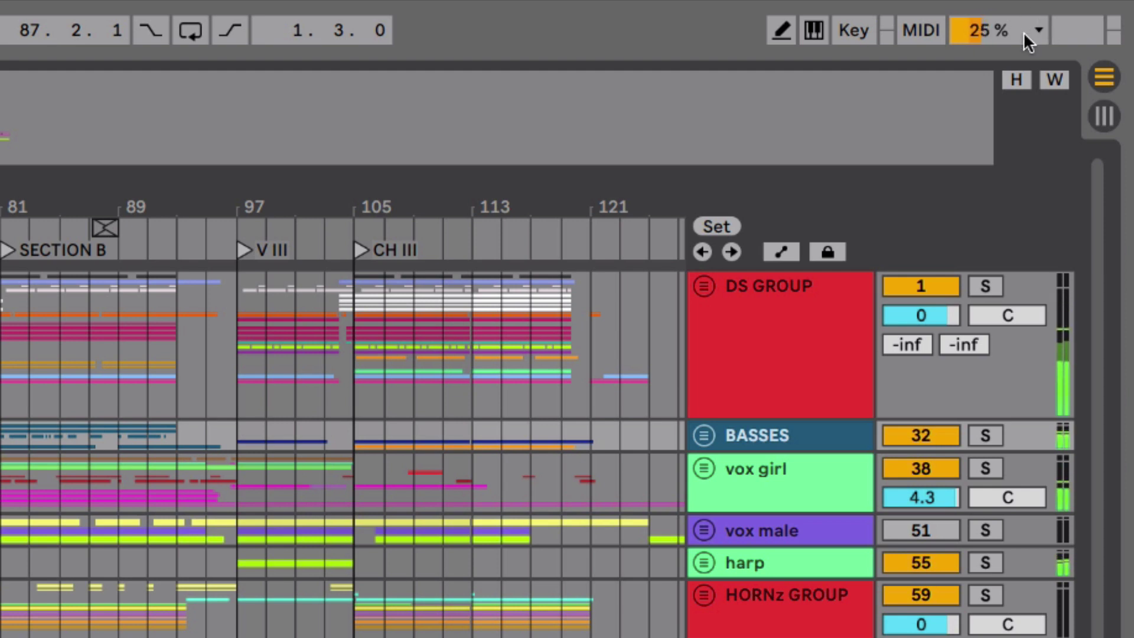
# Switch the CPU meter to display the current load (Actuelle) and set it back to the average load (Moyenne).
pyautogui.click(1038, 33)
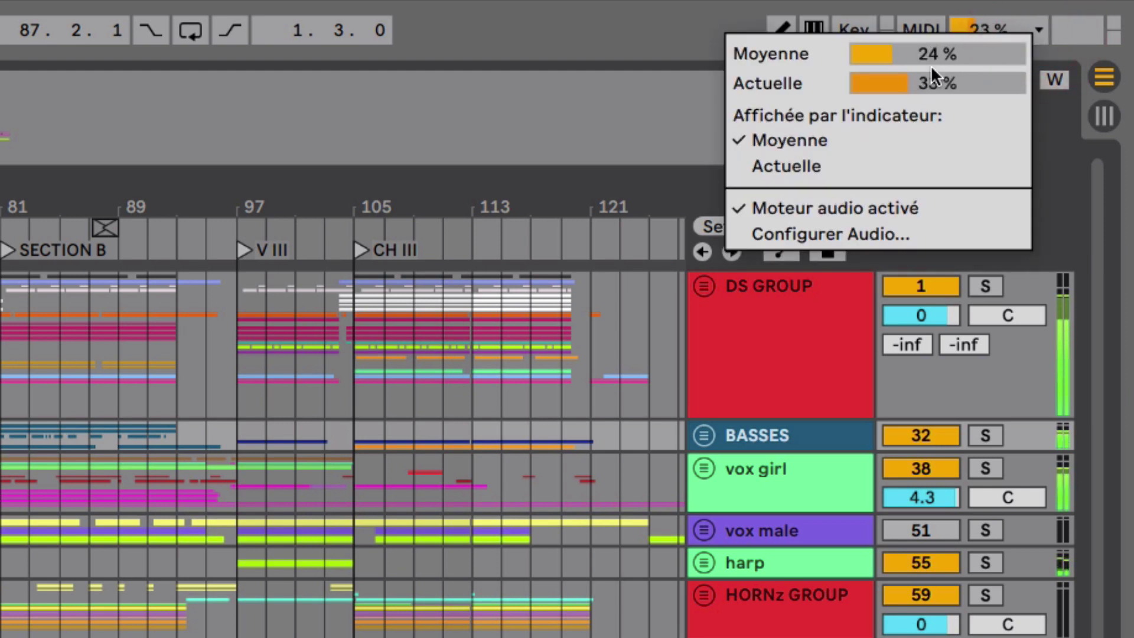
pyautogui.click(848, 162)
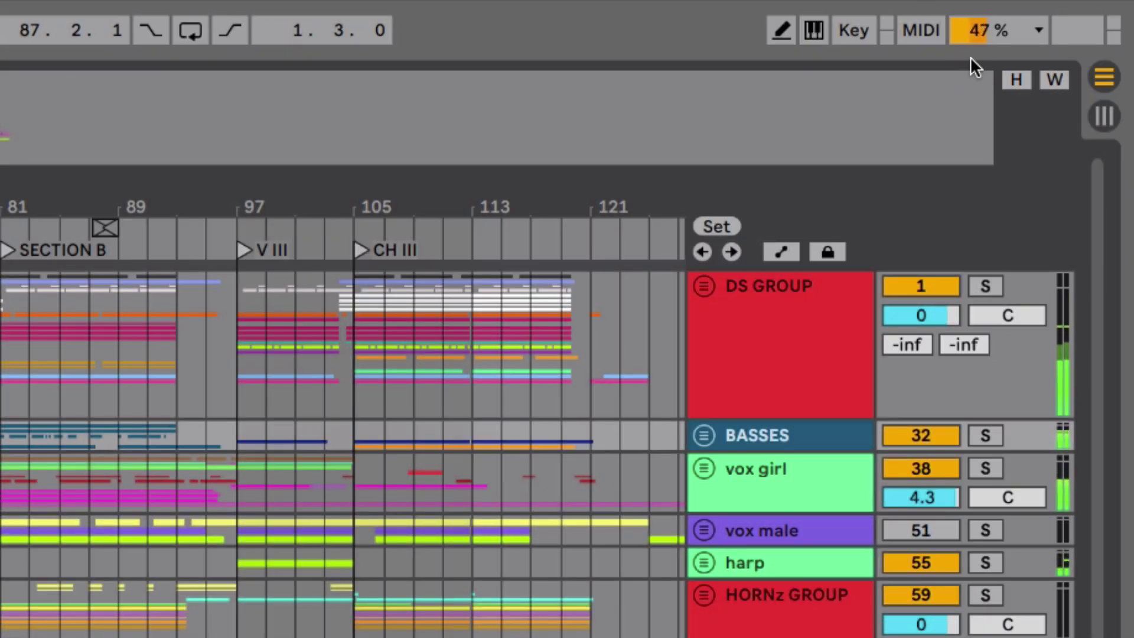
pyautogui.click(1039, 29)
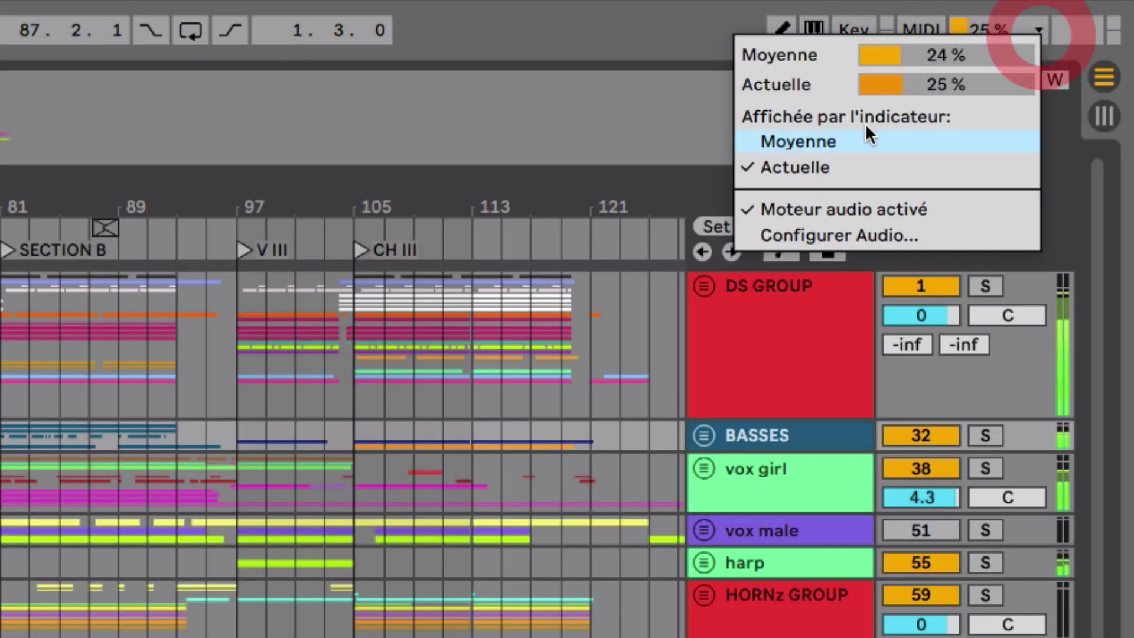
pyautogui.click(868, 125)
# Check the track levels in Session View, return to Arrangement View and set the CPU meter to the current load (Actuelle).
pyautogui.press('Tab')
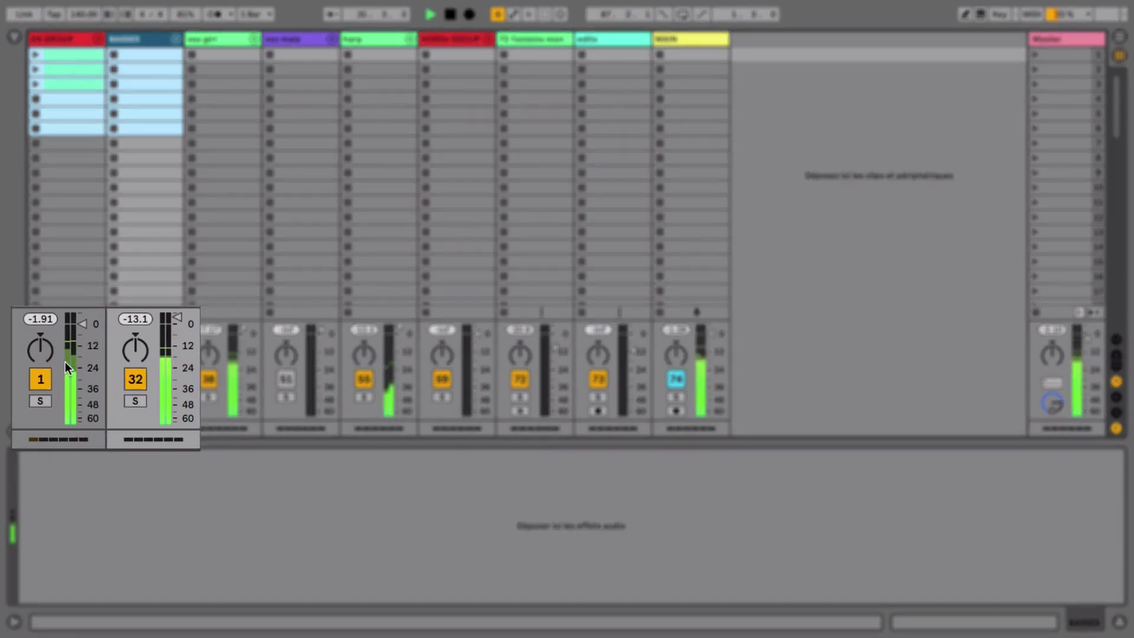
pyautogui.press('Tab')
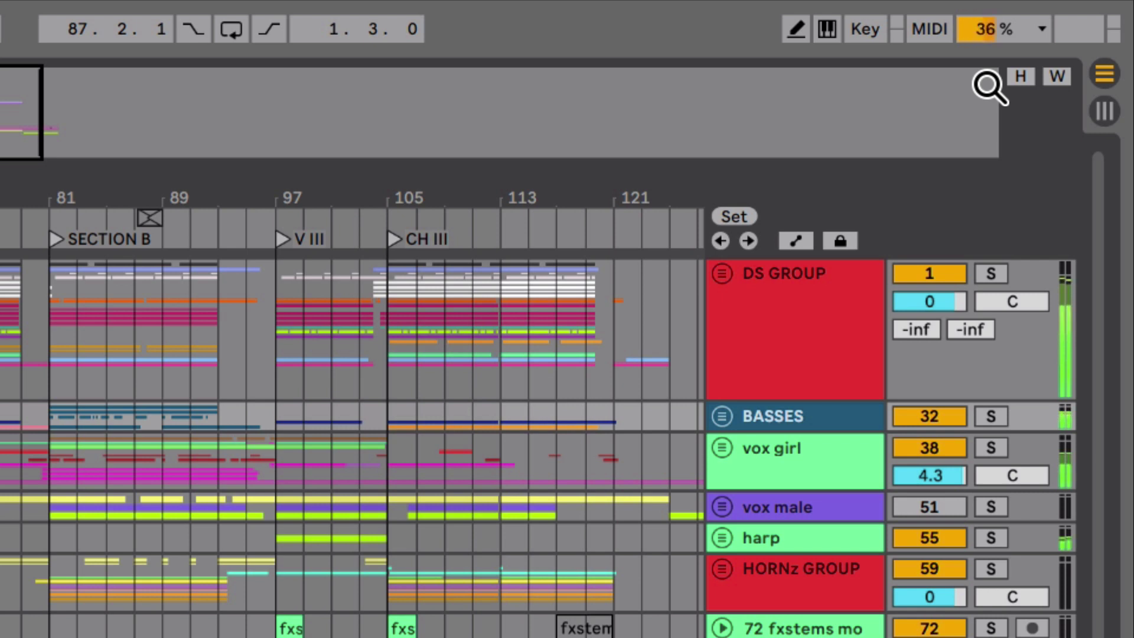
pyautogui.click(1012, 26)
pyautogui.click(840, 155)
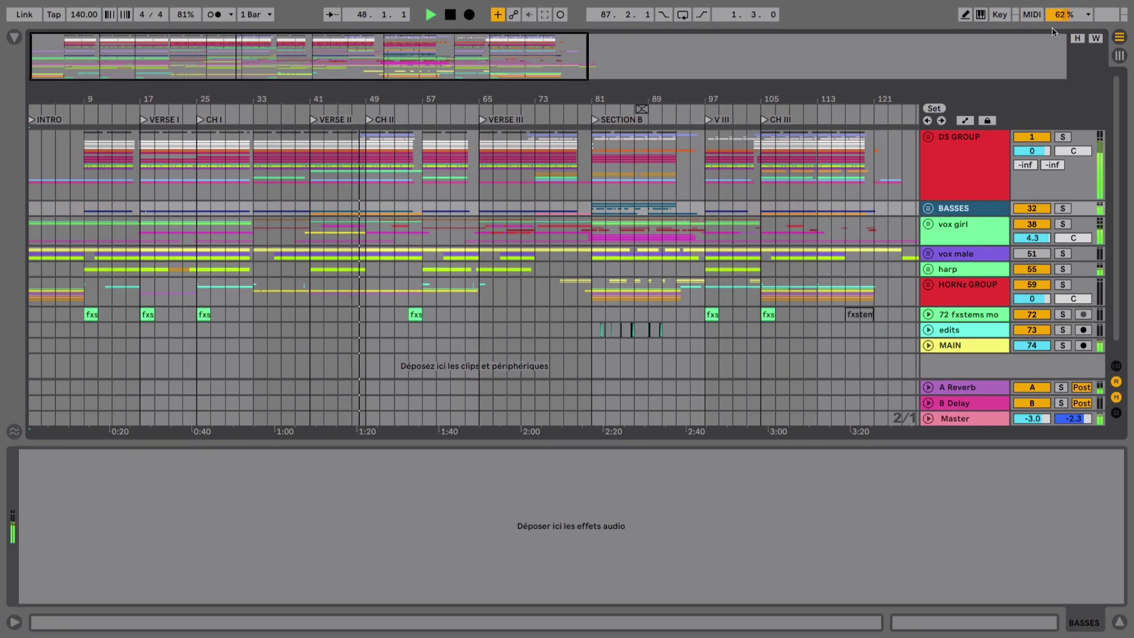
# Stop playback and show the per-track CPU load indicators in the Session View mixer.
pyautogui.press('space')
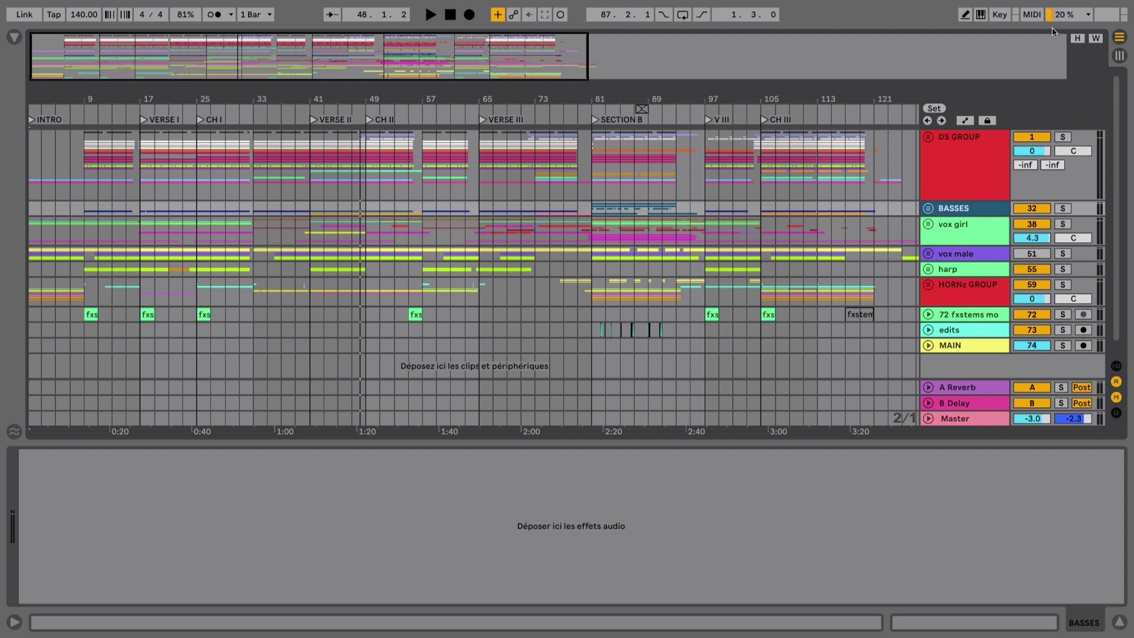
pyautogui.press('Tab')
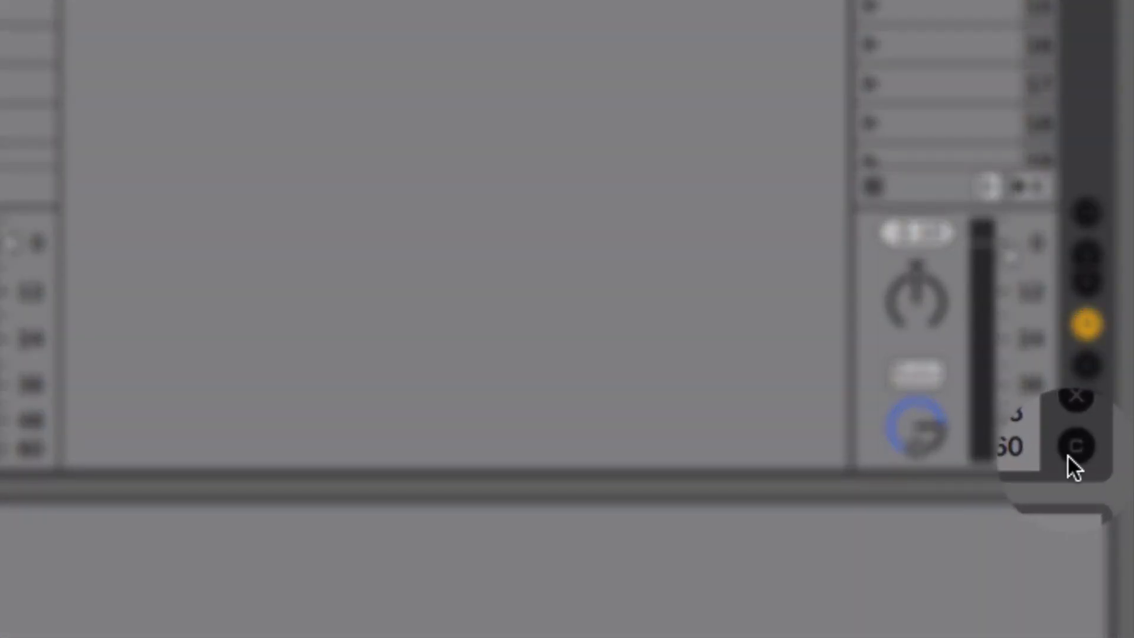
pyautogui.click(1072, 450)
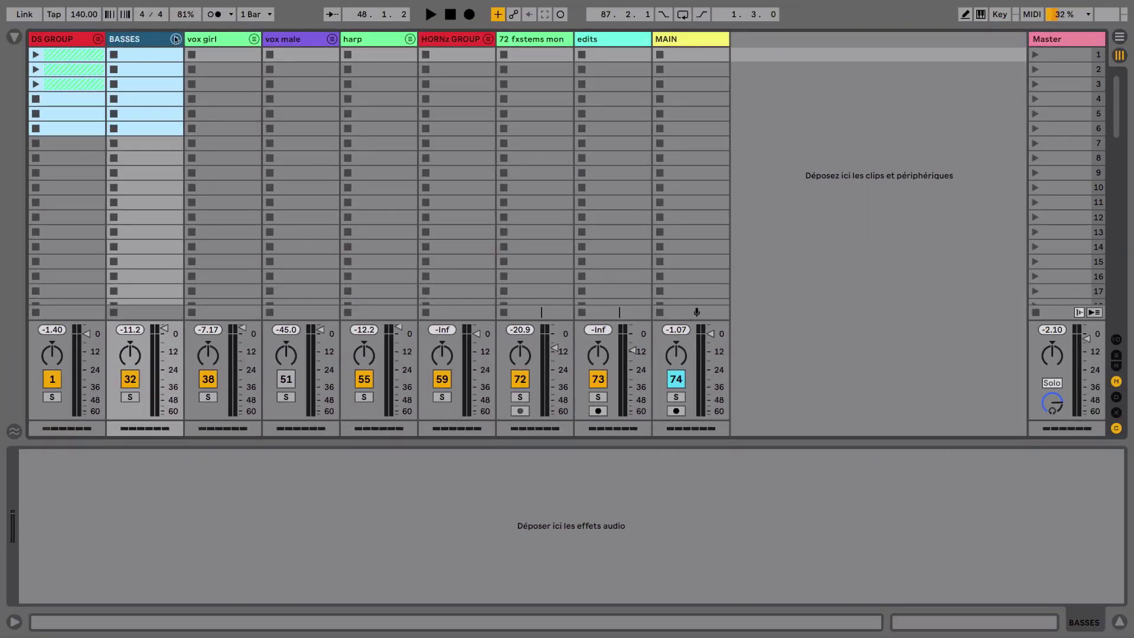
# Unfold the BASSES group and play the song to examine the CPU load of its individual tracks.
pyautogui.click(175, 39)
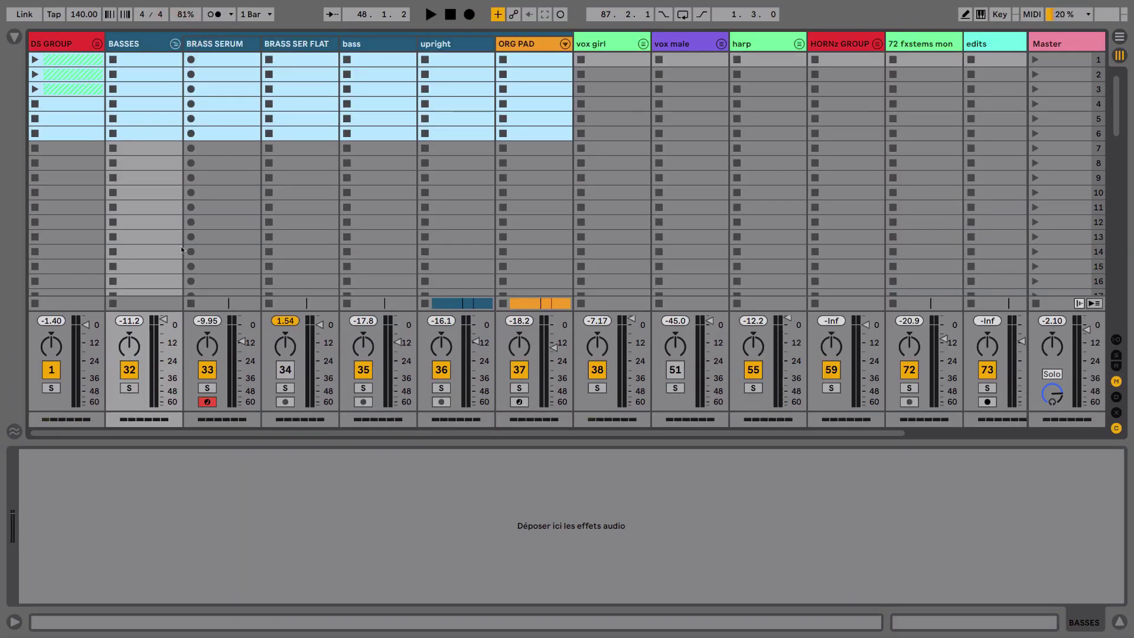
pyautogui.press('space')
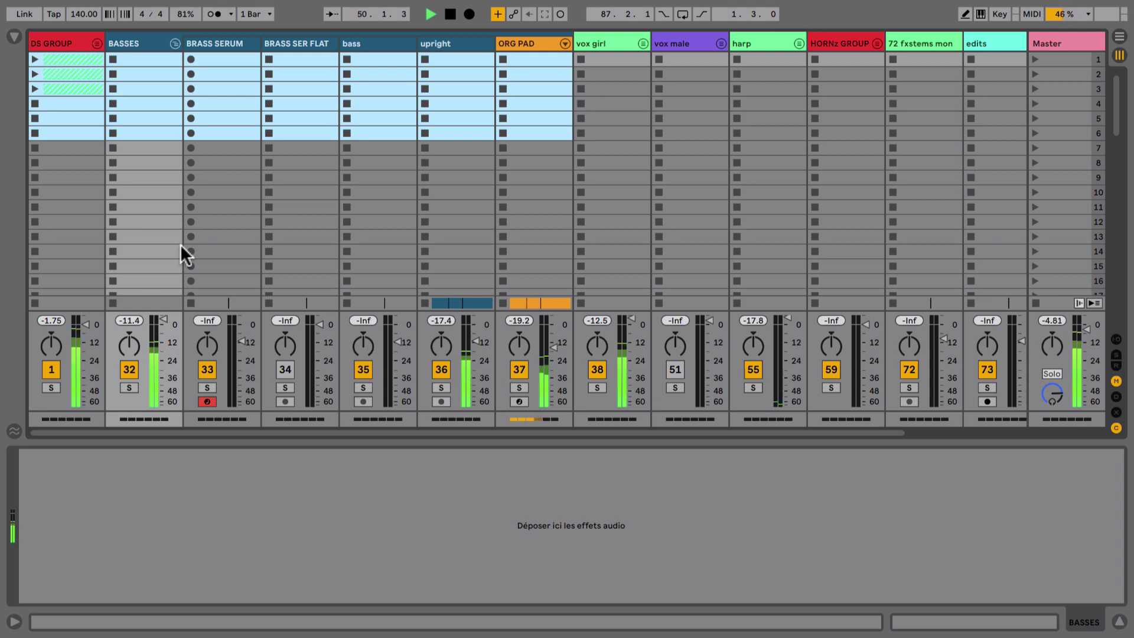
pyautogui.click(534, 419)
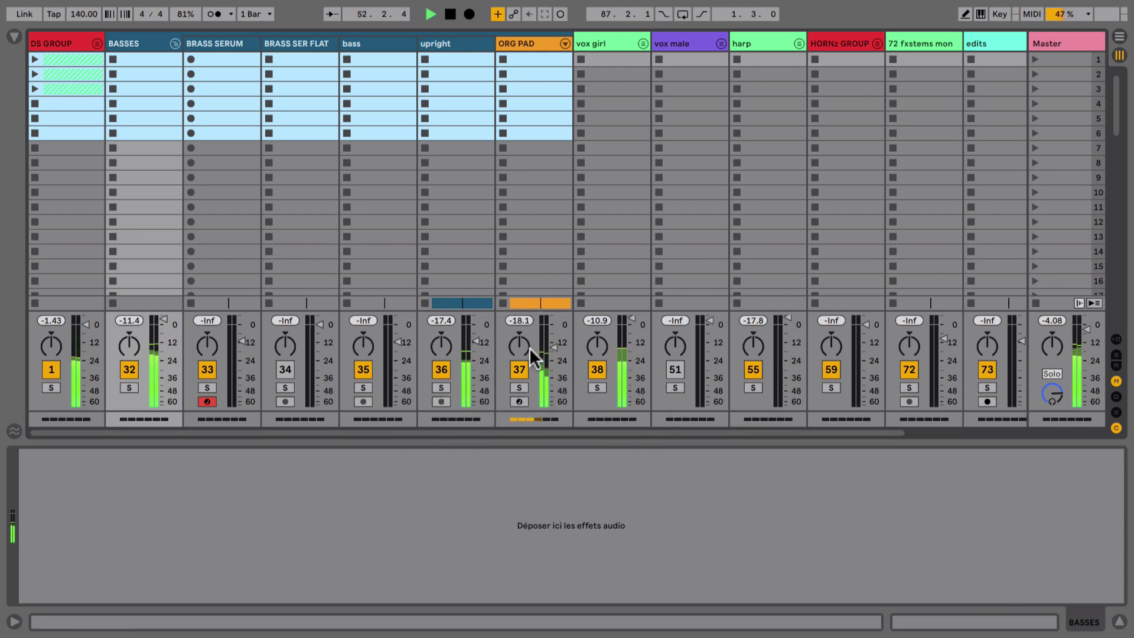
# Solo the ORG PAD track, go through the three chains of its Instrument Rack and stop playback.
pyautogui.click(520, 388)
pyautogui.click(515, 39)
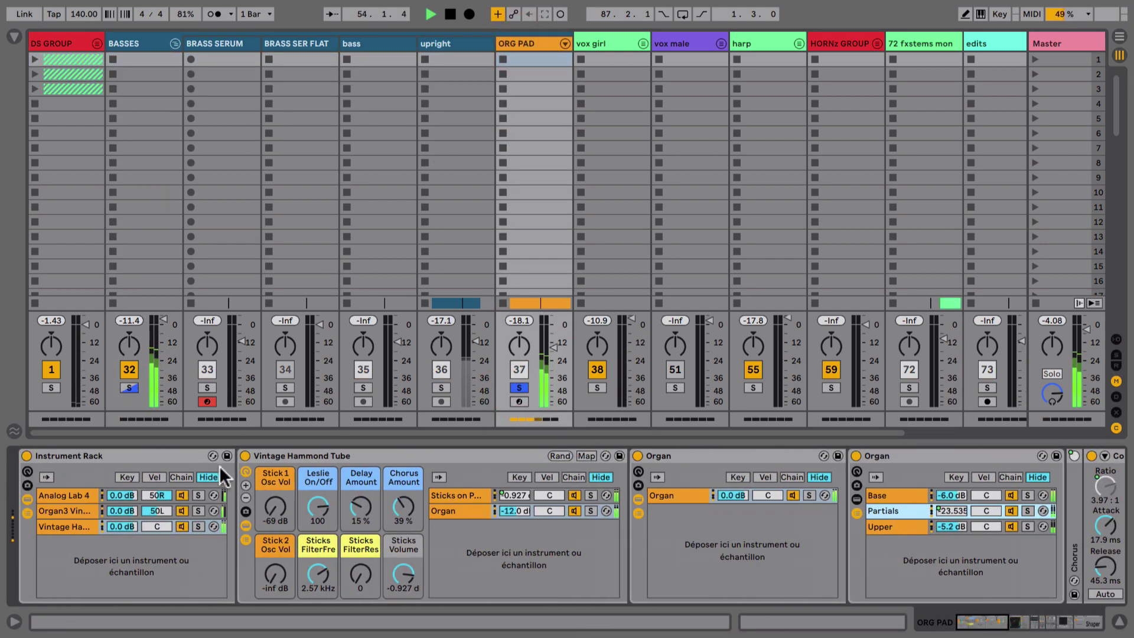
pyautogui.click(73, 492)
pyautogui.click(71, 511)
pyautogui.click(70, 525)
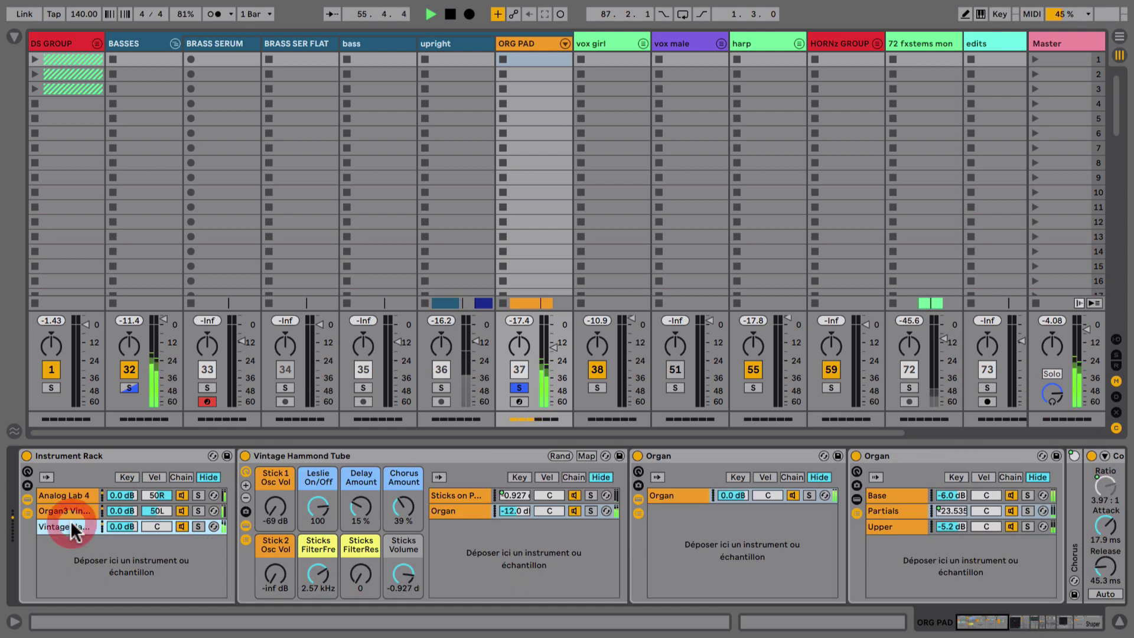
pyautogui.press('space')
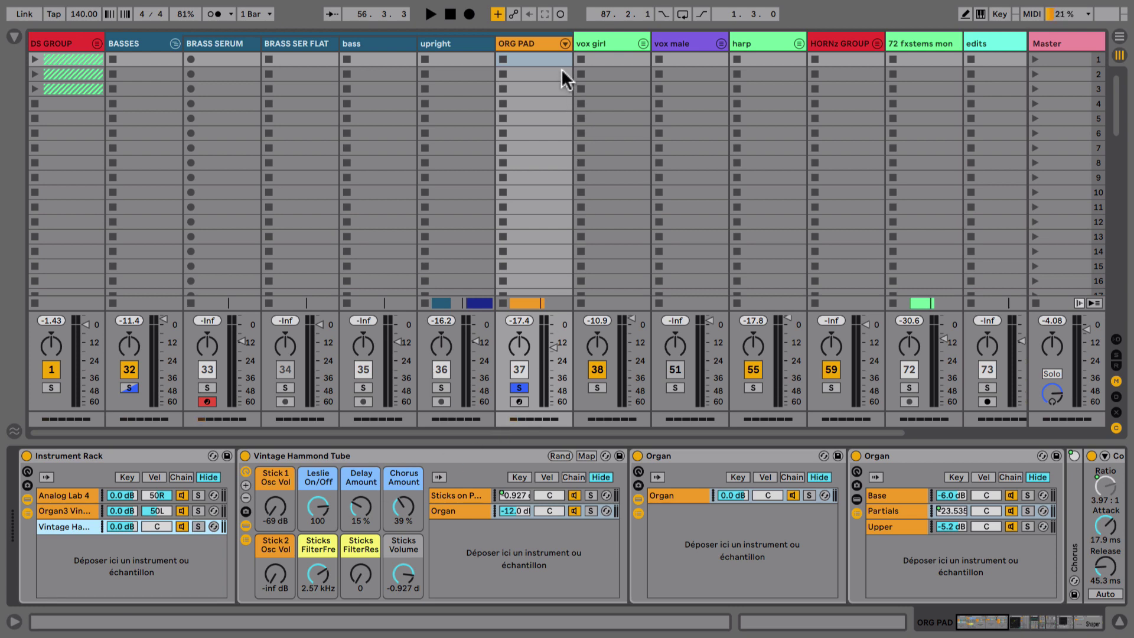
# Freeze the ORG PAD track.
pyautogui.hscroll(3, 528, 42)
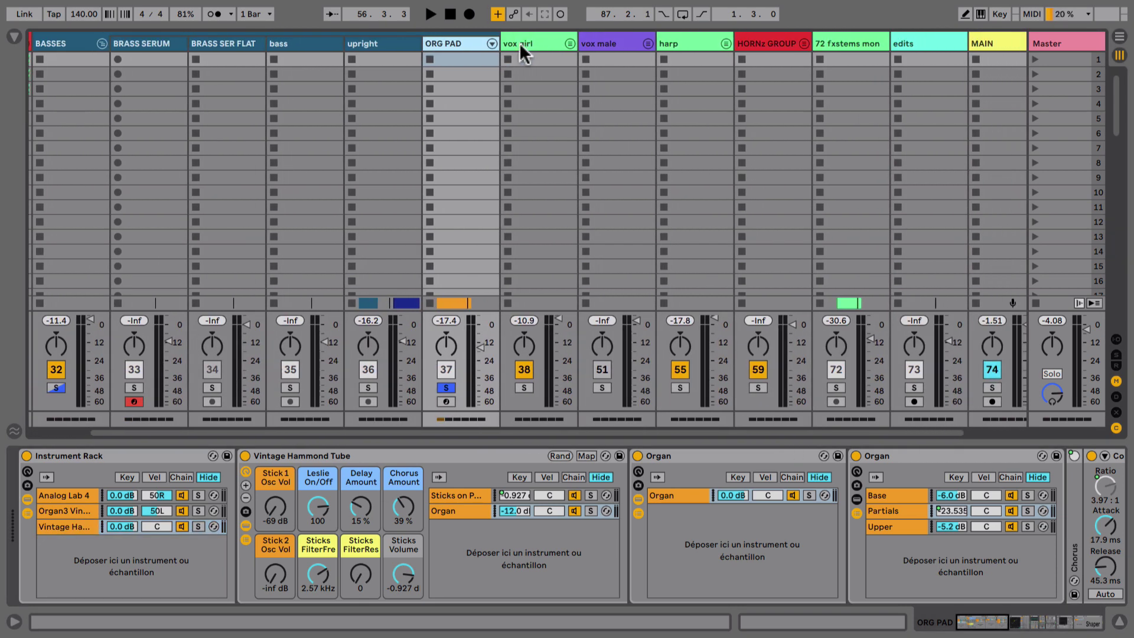
pyautogui.rightClick(453, 40)
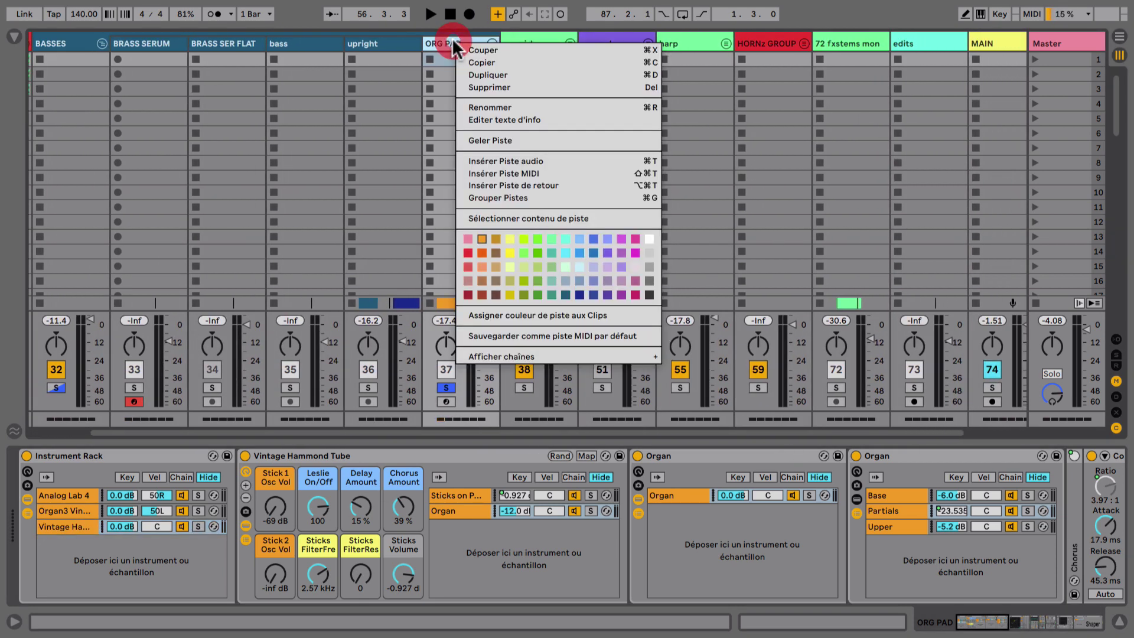
pyautogui.click(492, 140)
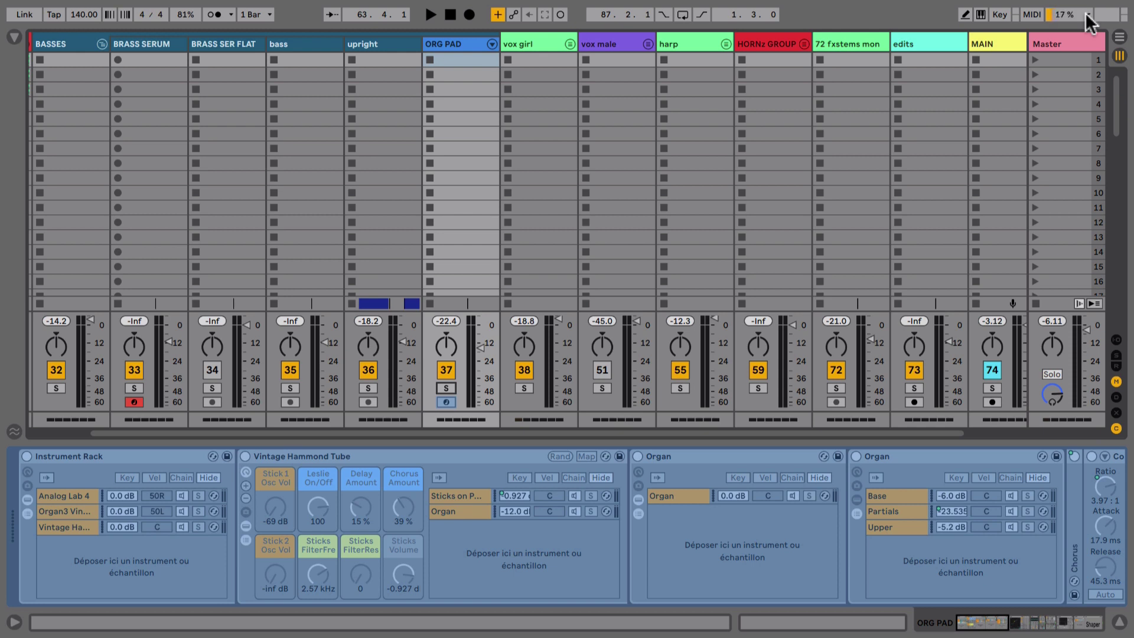
# Set the audio buffer size to 128 samples in the audio preferences and close them.
pyautogui.click(1086, 12)
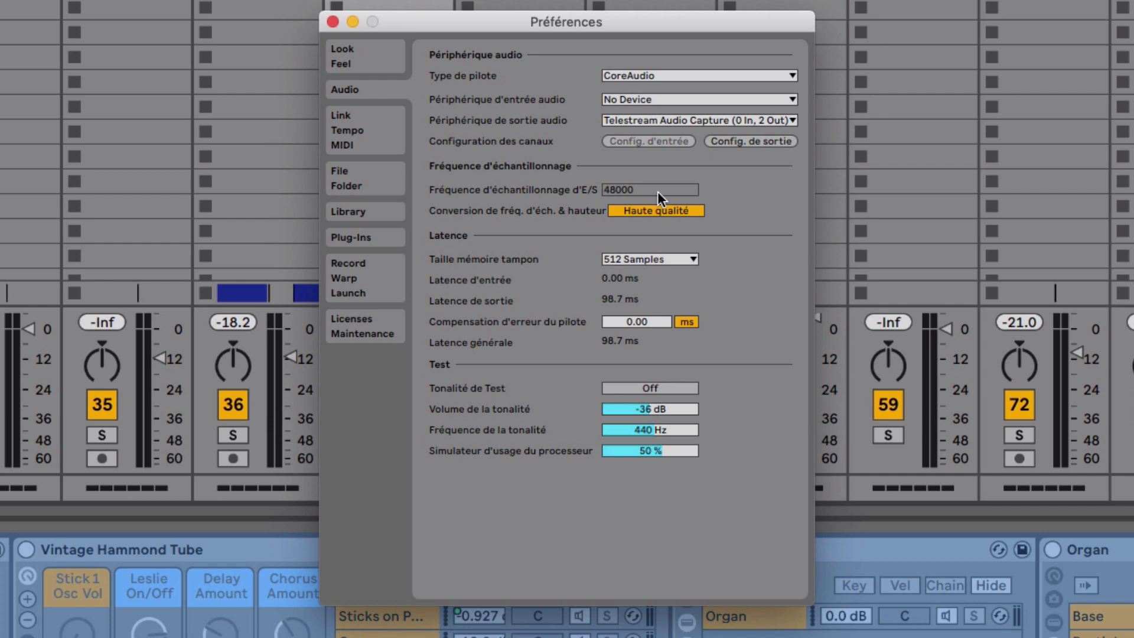
pyautogui.click(639, 254)
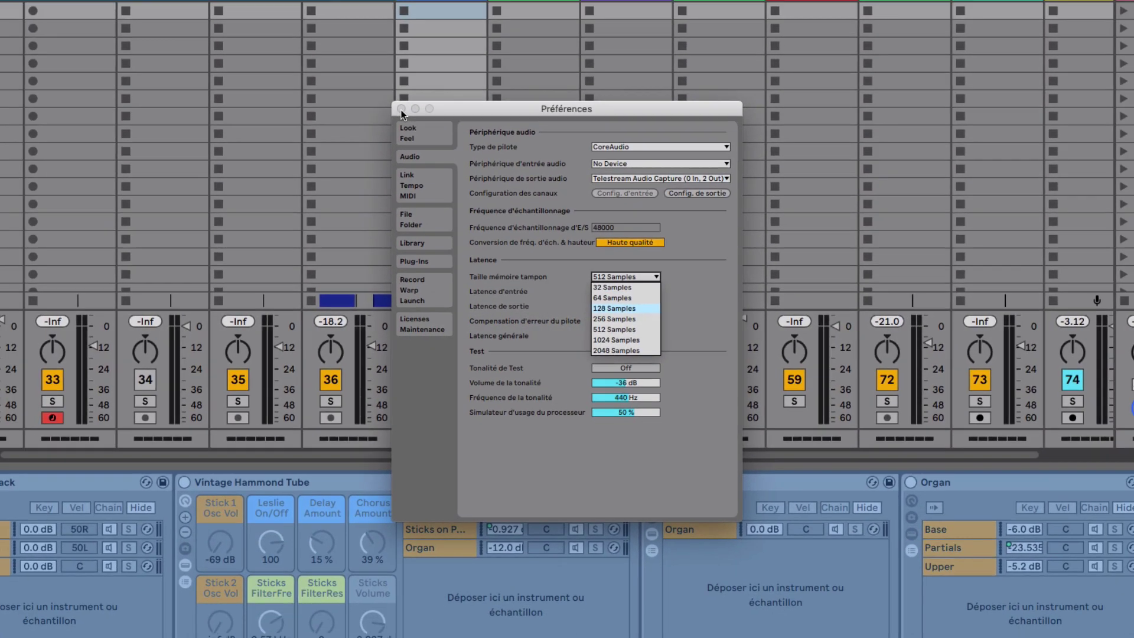
pyautogui.click(401, 110)
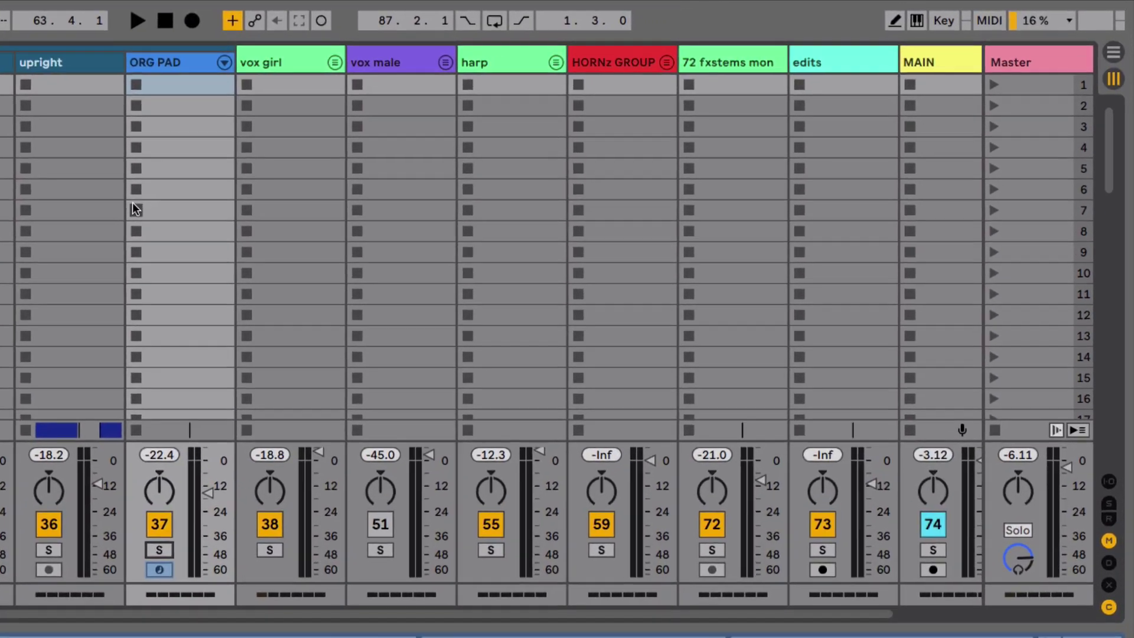
# Return to Arrangement View and set the audio buffer size to 512 samples in the preferences.
pyautogui.press('Tab')
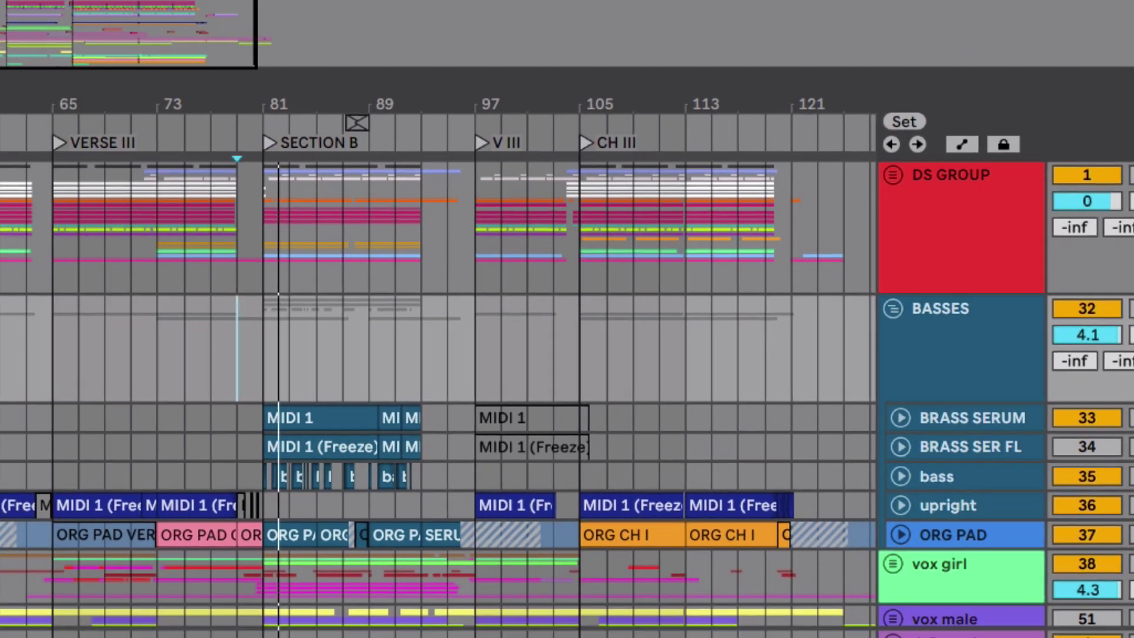
pyautogui.press('super+comma')
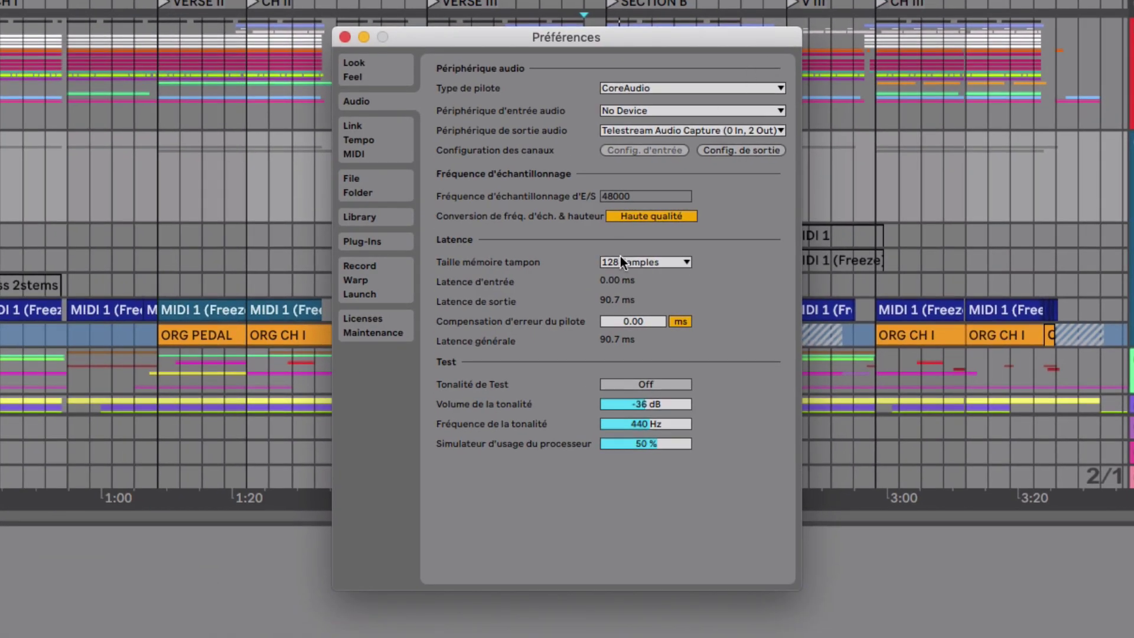
pyautogui.click(620, 262)
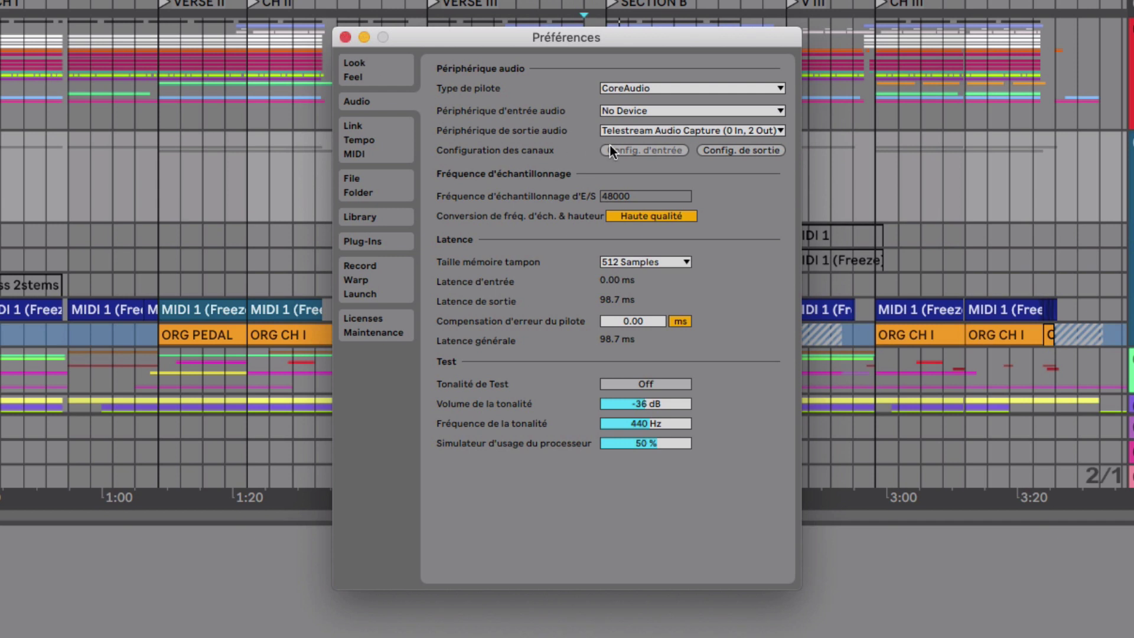
# Disable the mono 1 & 2 outputs in the audio output configuration, confirm and close the preferences.
pyautogui.click(719, 152)
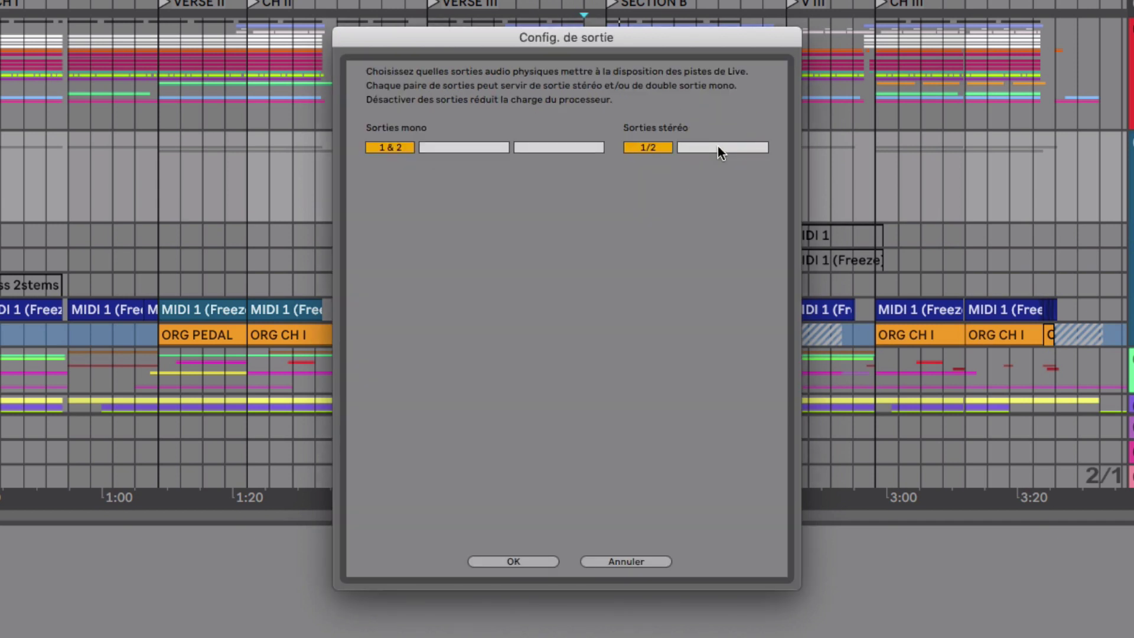
pyautogui.click(369, 145)
pyautogui.click(499, 561)
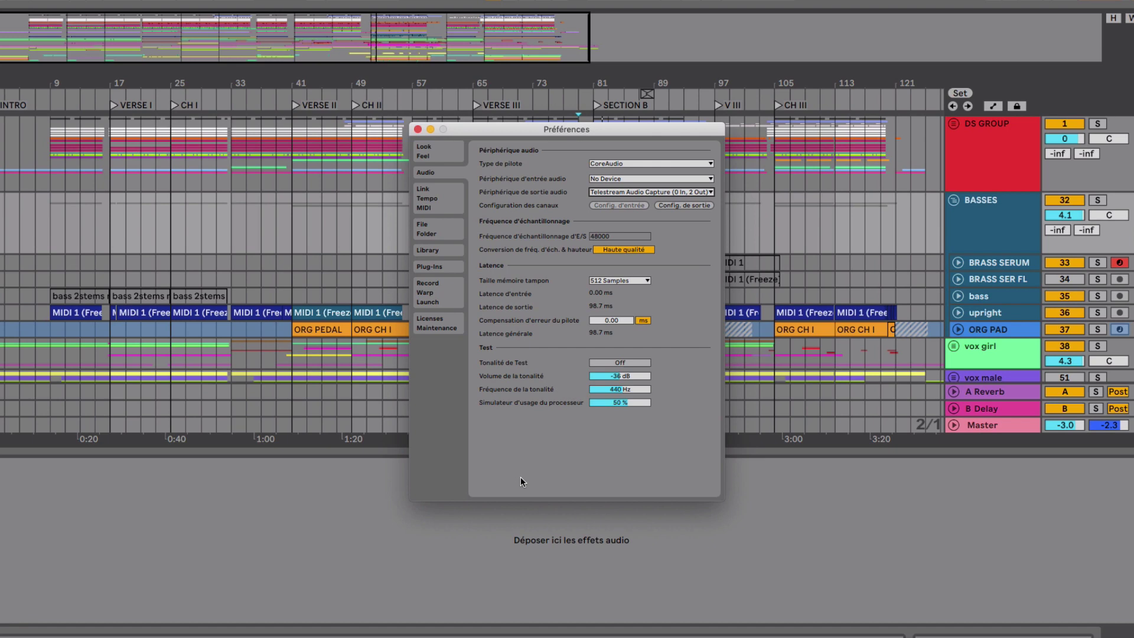
pyautogui.press('Escape')
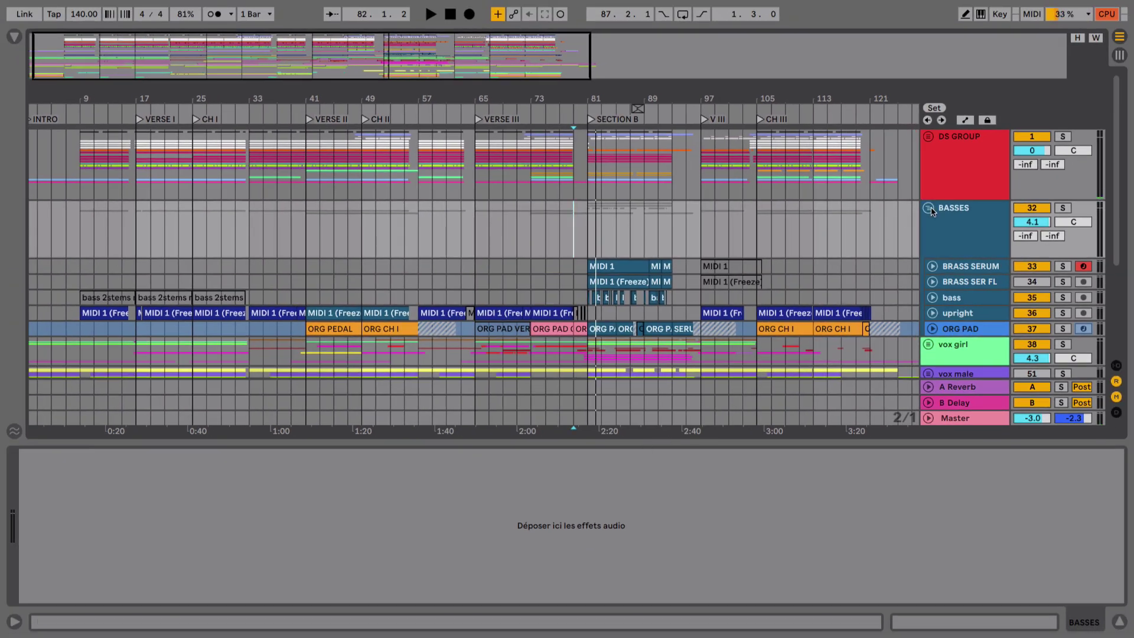
# Fold the BASSES group and examine the A Reverb return's device and the first send of DS GROUP.
pyautogui.click(931, 209)
pyautogui.click(949, 384)
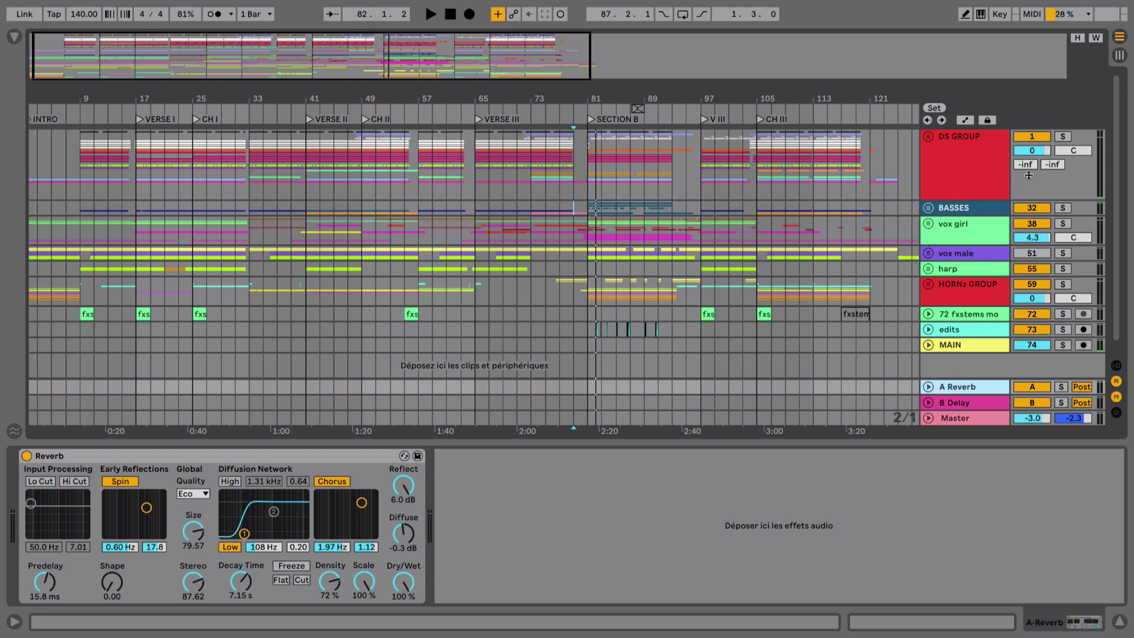
pyautogui.moveTo(1026, 164)
pyautogui.mouseDown()
pyautogui.moveTo(1026, 150)
pyautogui.moveTo(1029, 168)
pyautogui.mouseUp()
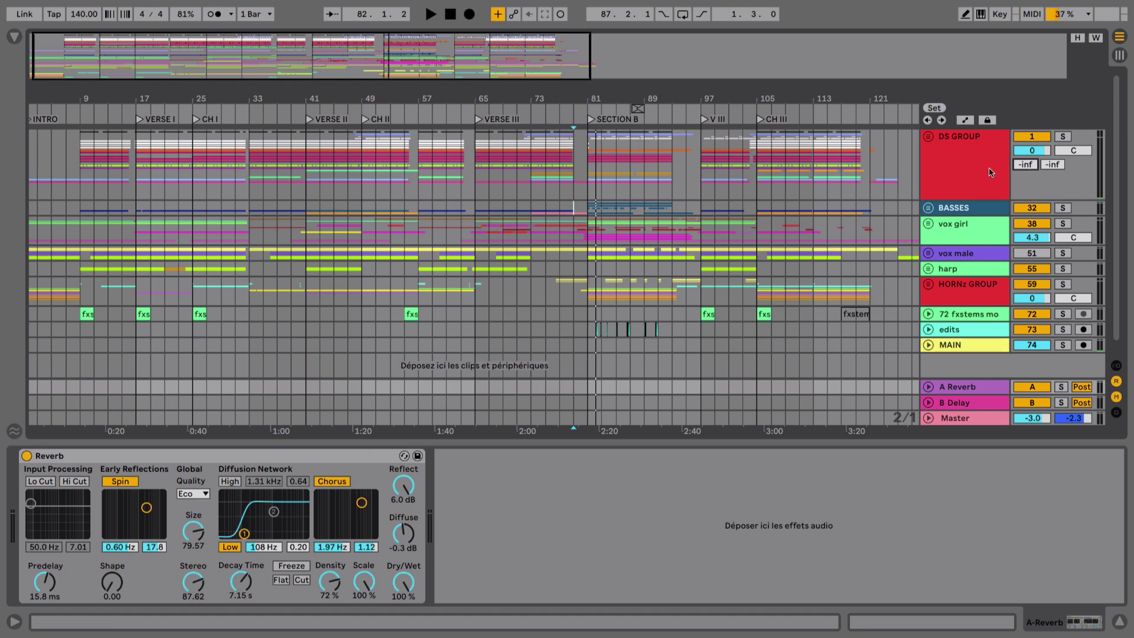
# Unfold the BASSES group and open the Serum plug-in window of the BRASS SERUM track.
pyautogui.click(928, 207)
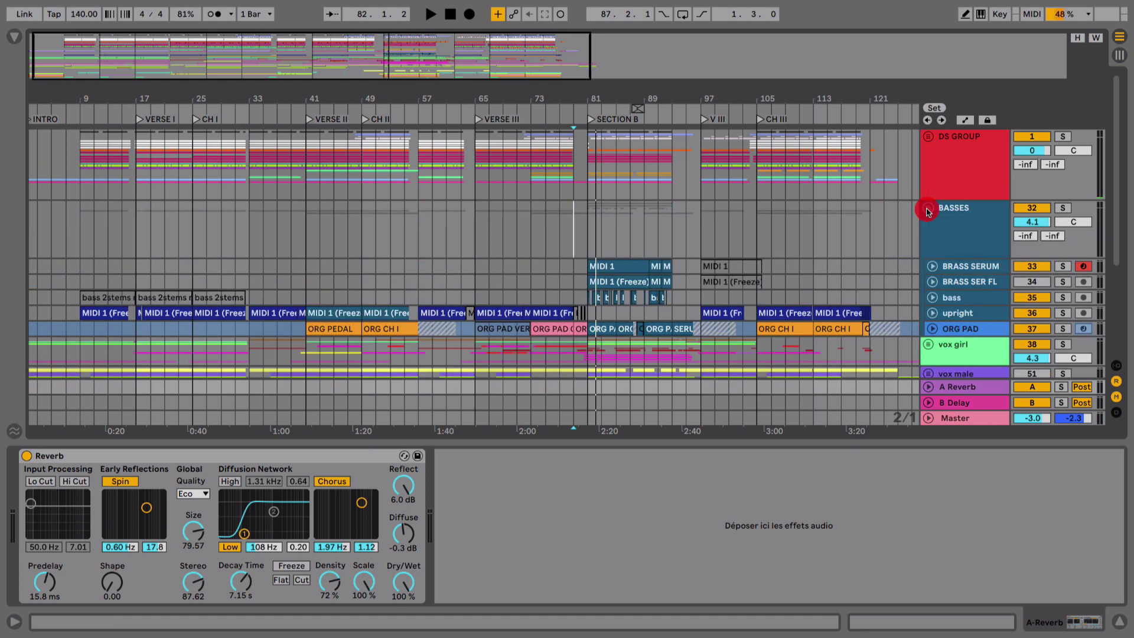
pyautogui.click(960, 268)
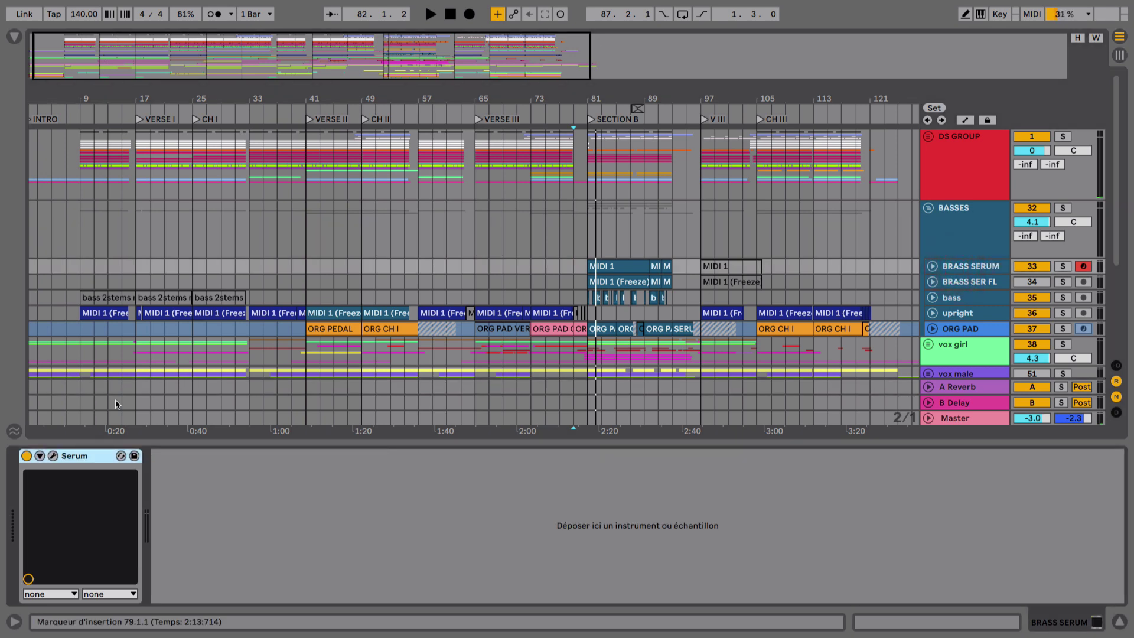
pyautogui.click(53, 455)
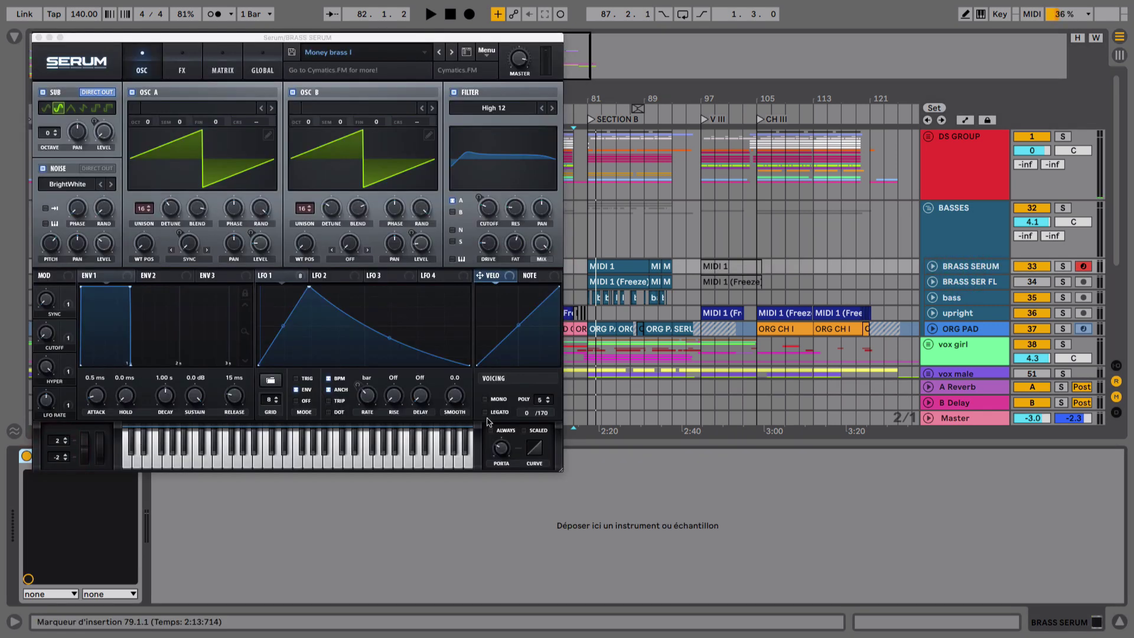
# Reduce Serum's polyphony to 3 voices, switch its voicing to Mono and close the plug-in window.
pyautogui.click(548, 402)
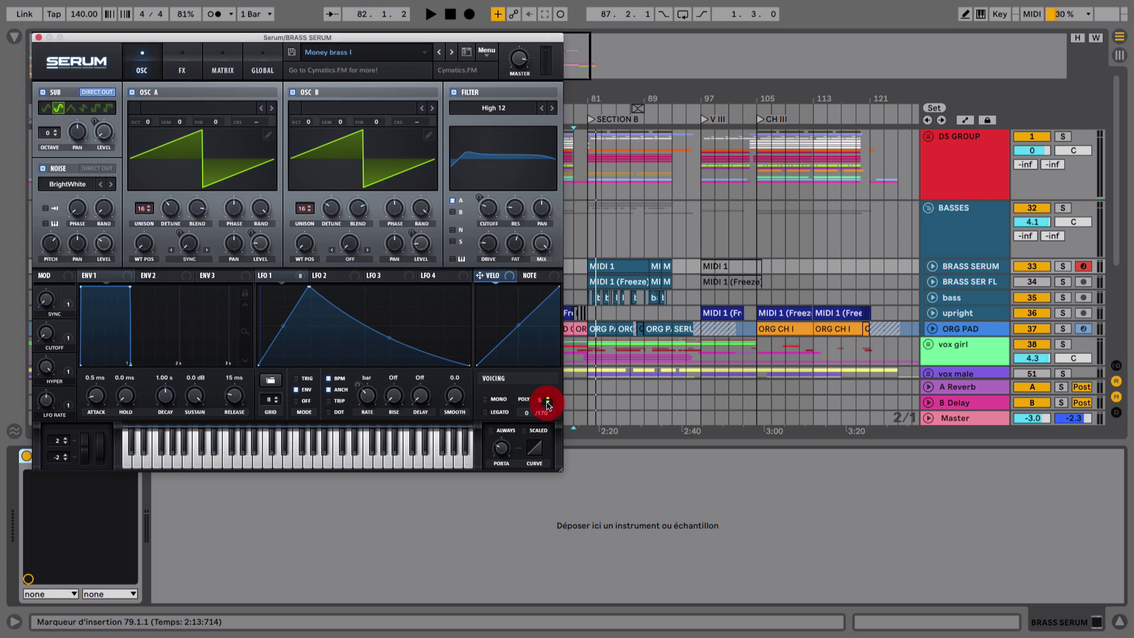
pyautogui.click(547, 403)
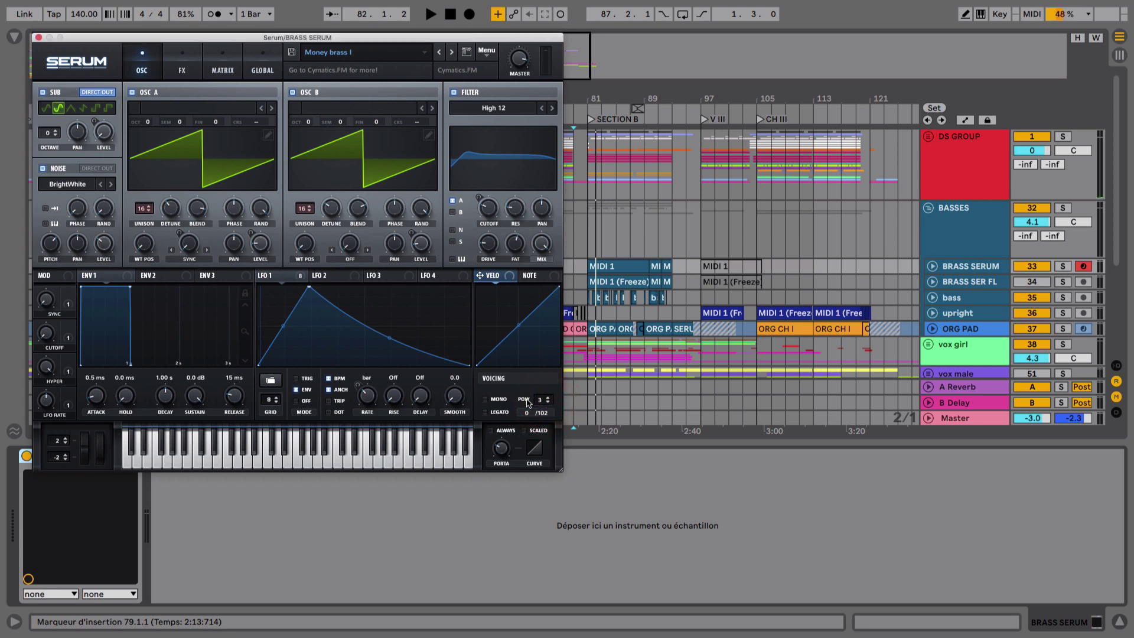
pyautogui.click(484, 401)
pyautogui.click(39, 37)
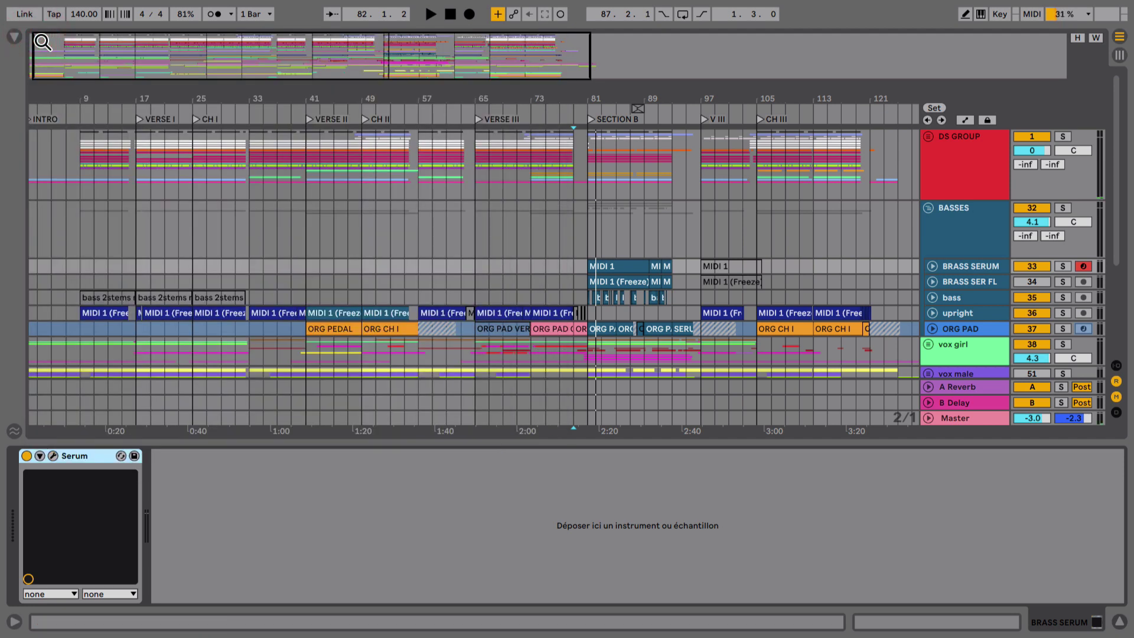
# Unfold the vox girl group in place of BASSES and choose Complex Pro as warp mode for the vox double clip at bar 17.
pyautogui.click(927, 208)
pyautogui.click(928, 224)
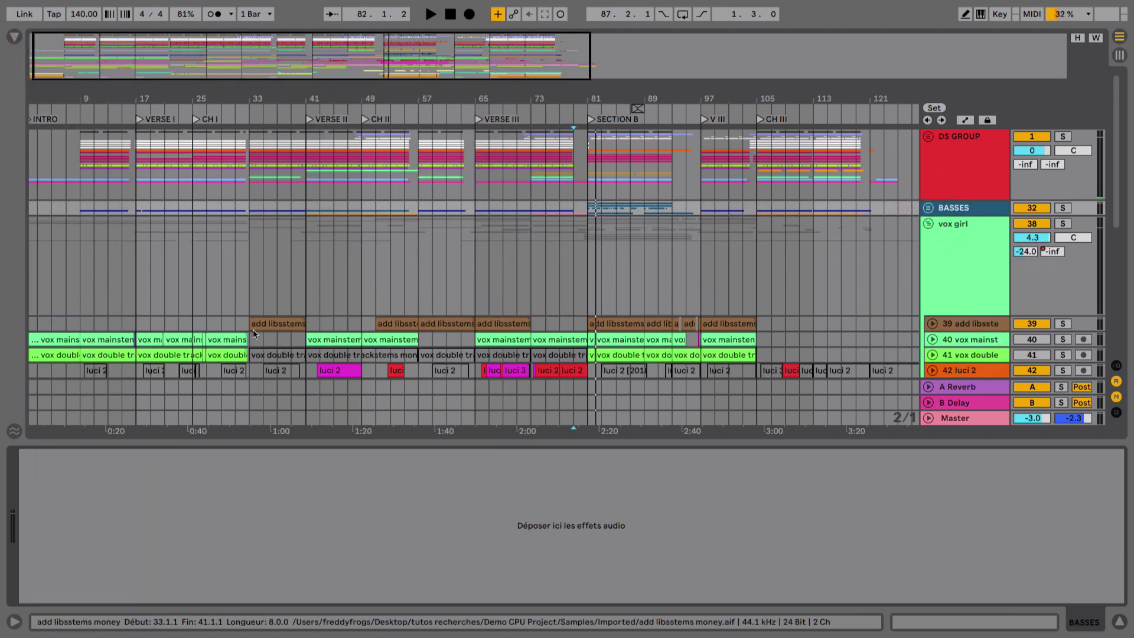
pyautogui.click(164, 354)
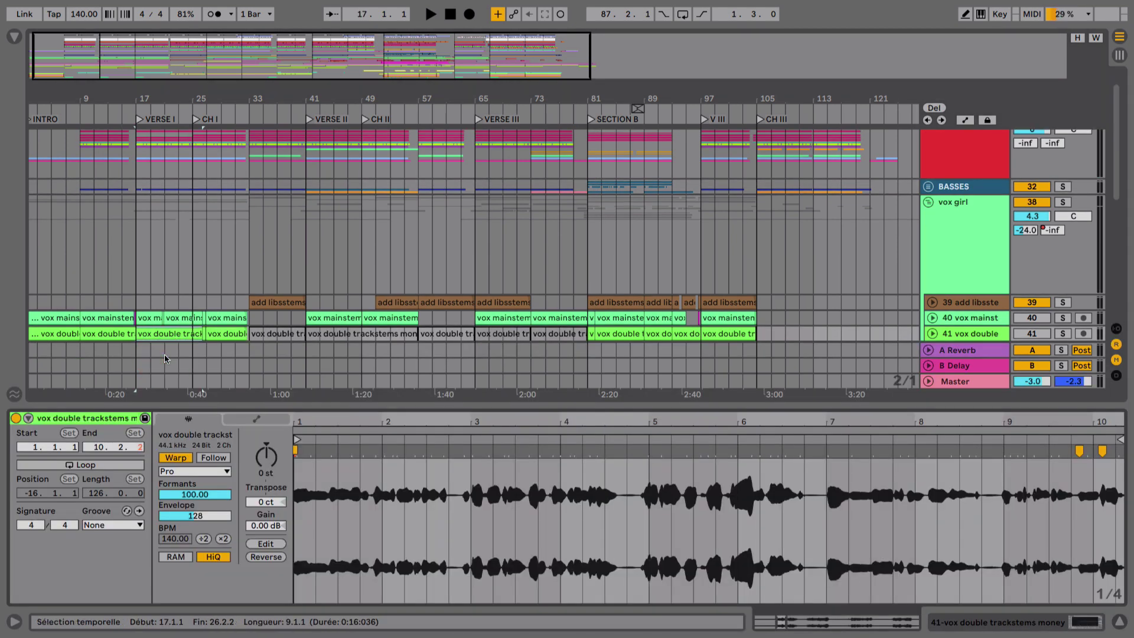
pyautogui.click(195, 471)
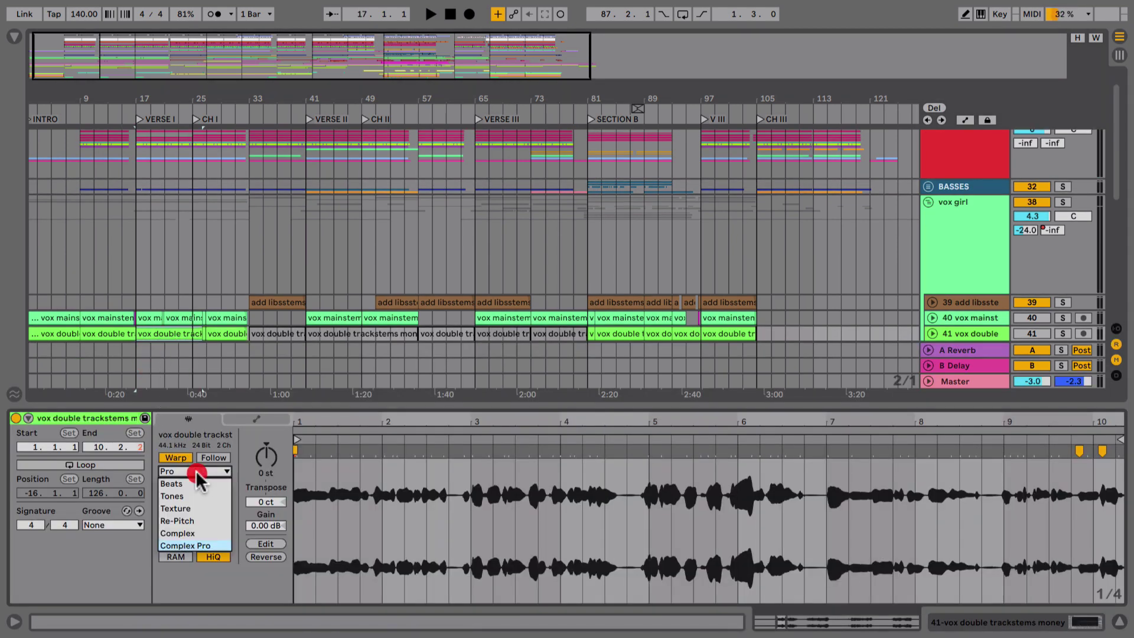
pyautogui.click(185, 544)
# Turn off the spectrum analyzer in the EQ Eight of the vox girl group.
pyautogui.click(937, 242)
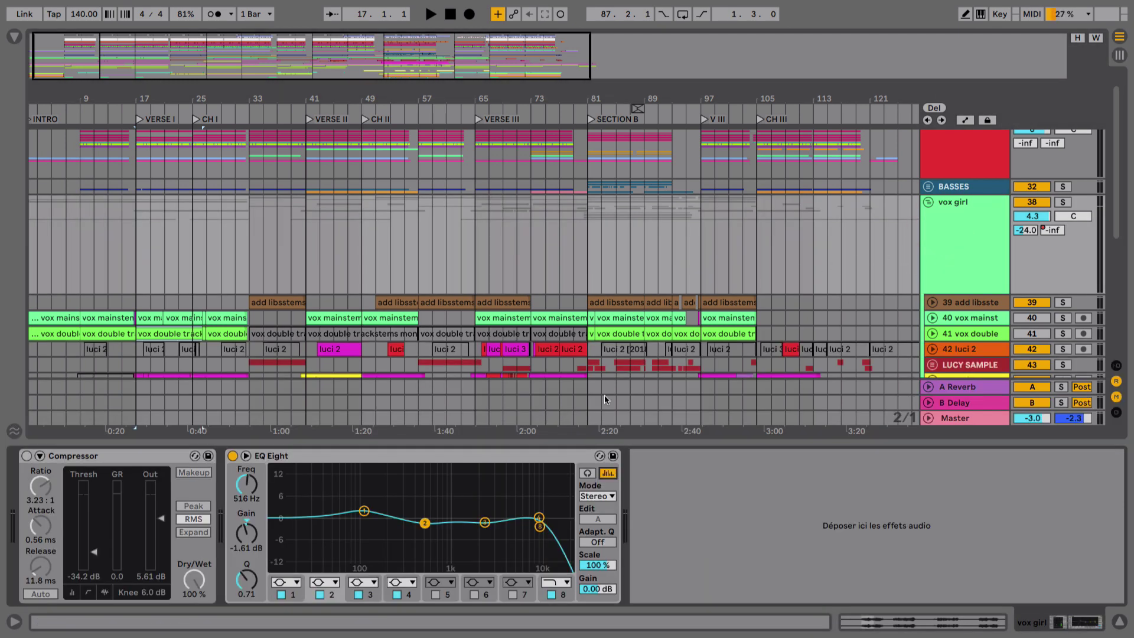
pyautogui.click(604, 475)
# Delete the unused Session View clips in the first five DS GROUP slots and return to the Arrangement View.
pyautogui.press('Tab')
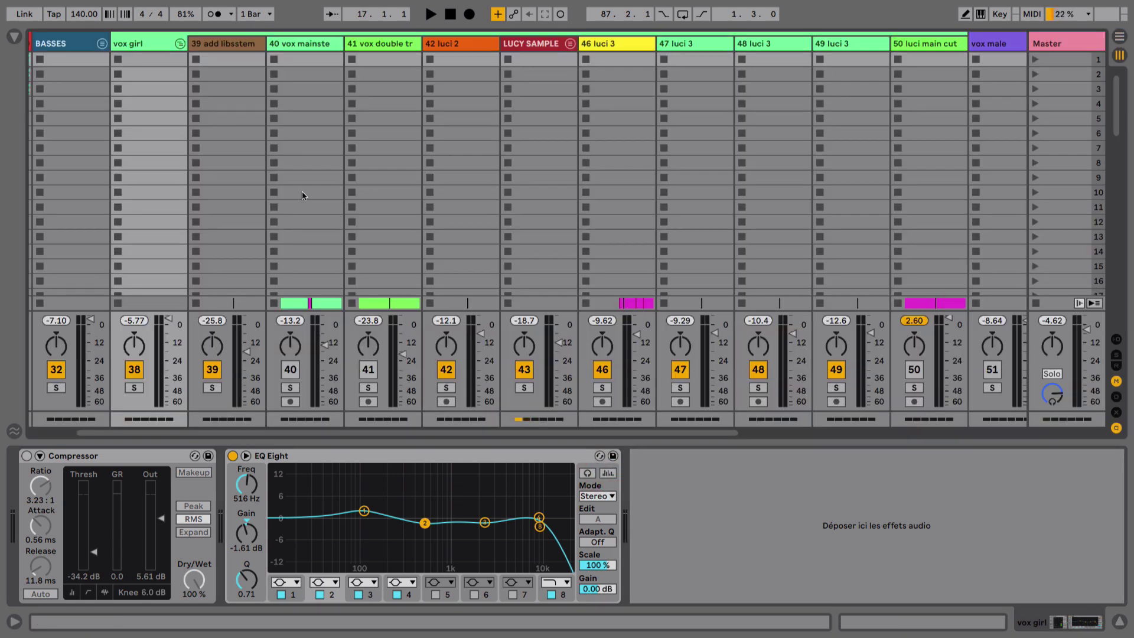
pyautogui.hscroll(-2, 182, 149)
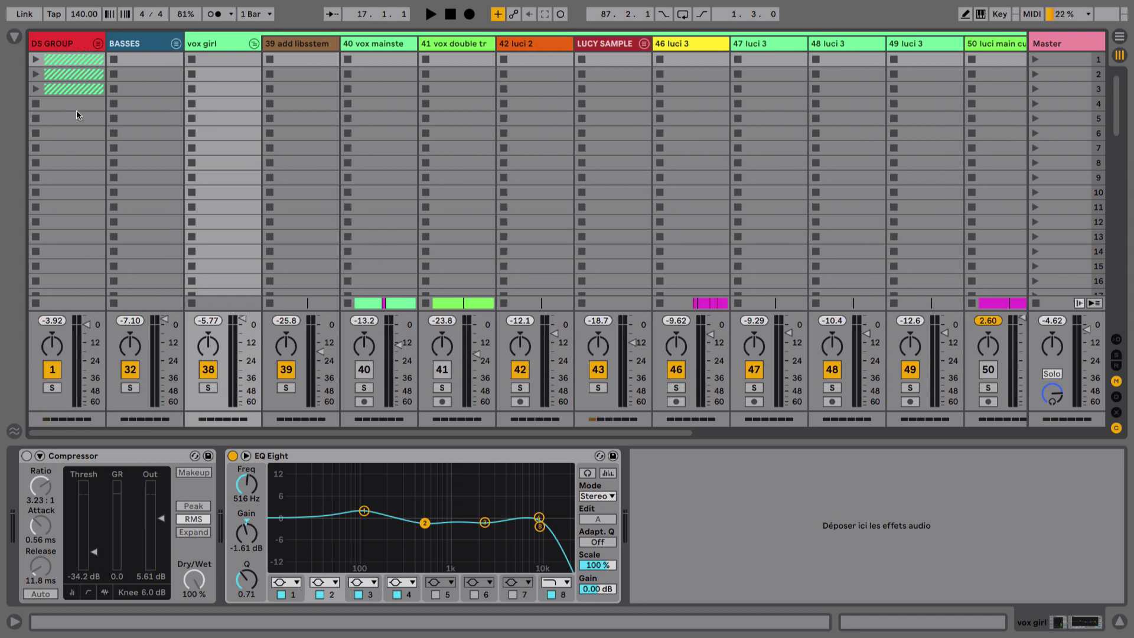
pyautogui.moveTo(76, 116); pyautogui.dragTo(76, 59)
pyautogui.press('Delete')
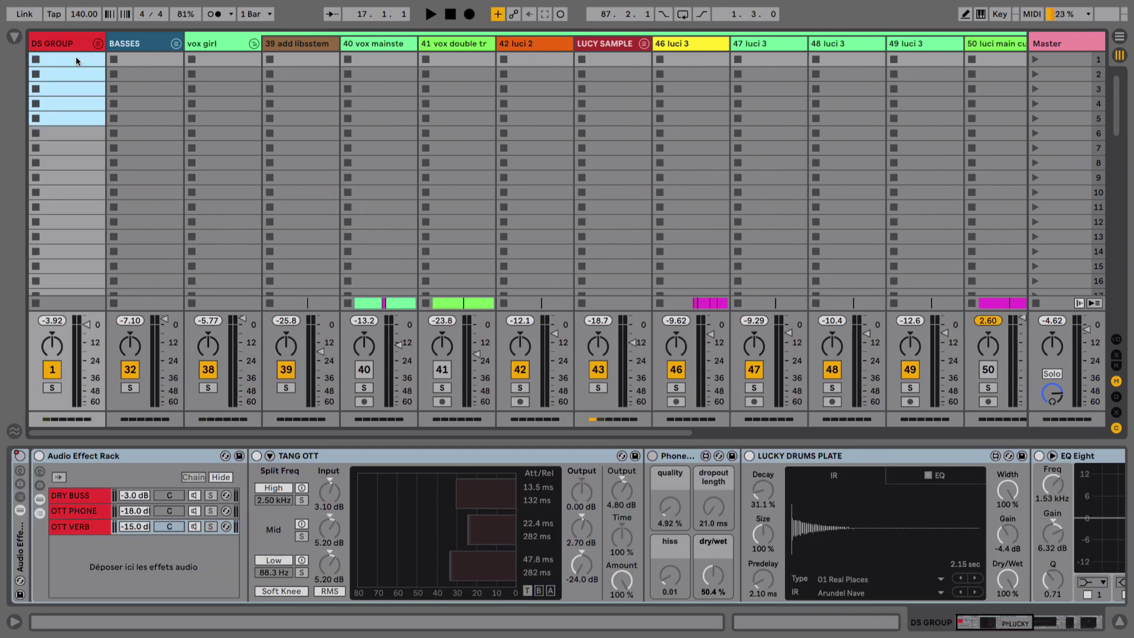
pyautogui.press('Tab')
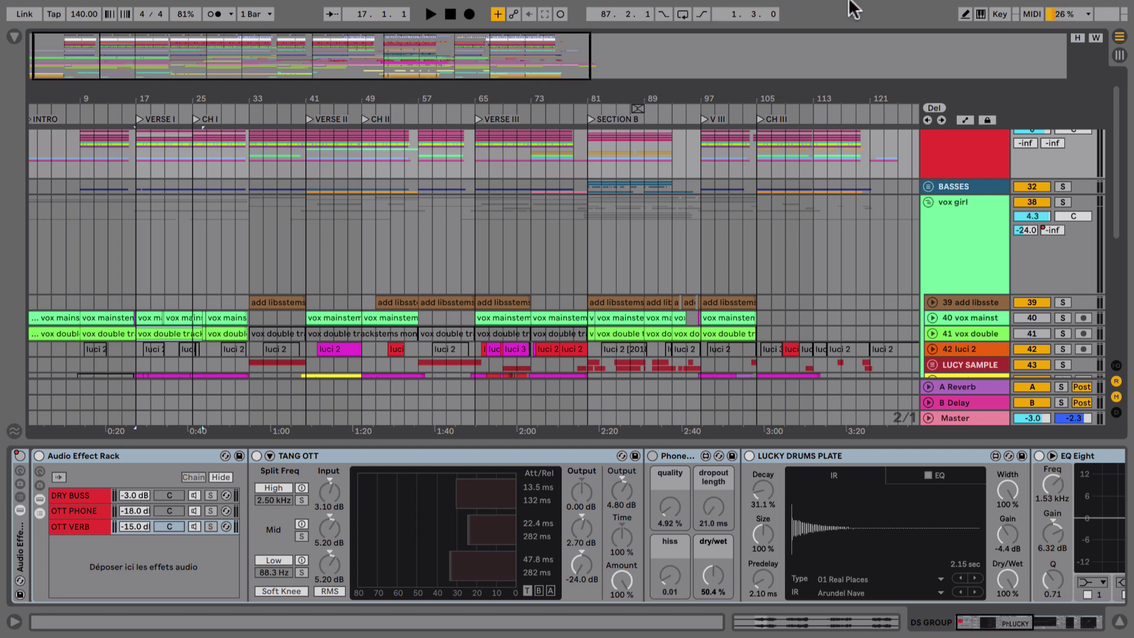
# Turn off the computer's Wi-Fi.
pyautogui.moveTo(877, 8)
pyautogui.click(944, 7)
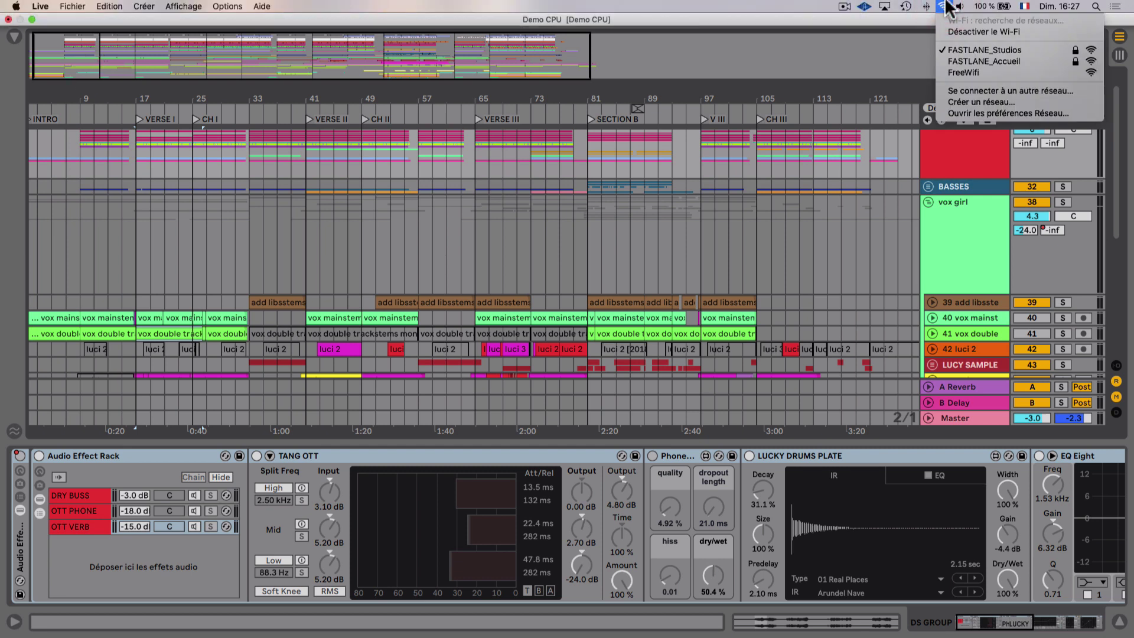
pyautogui.click(952, 29)
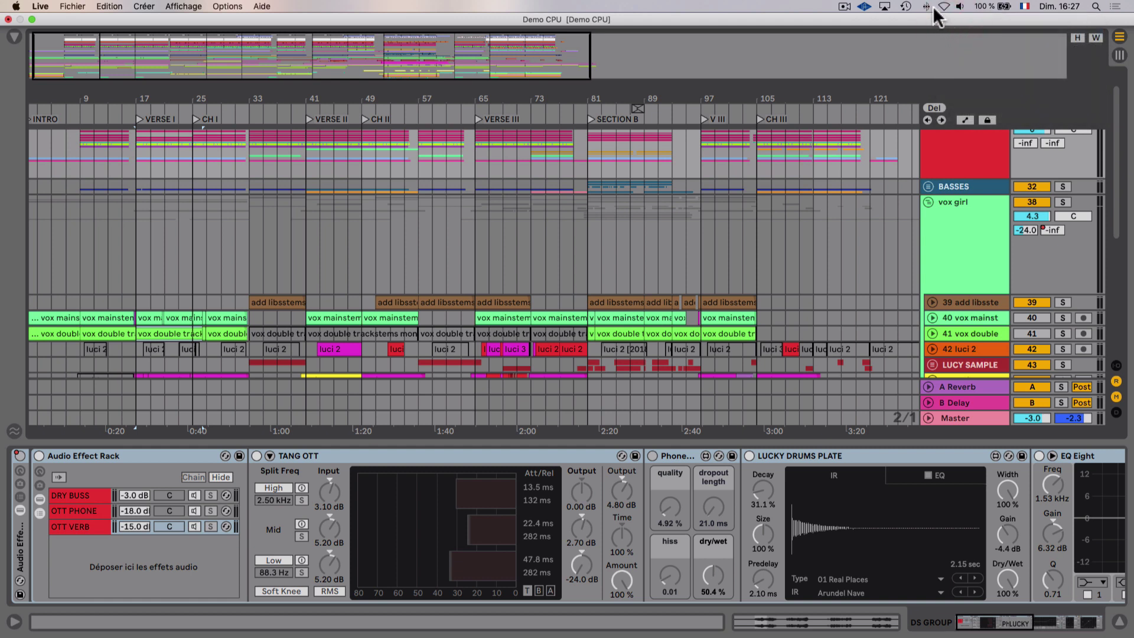